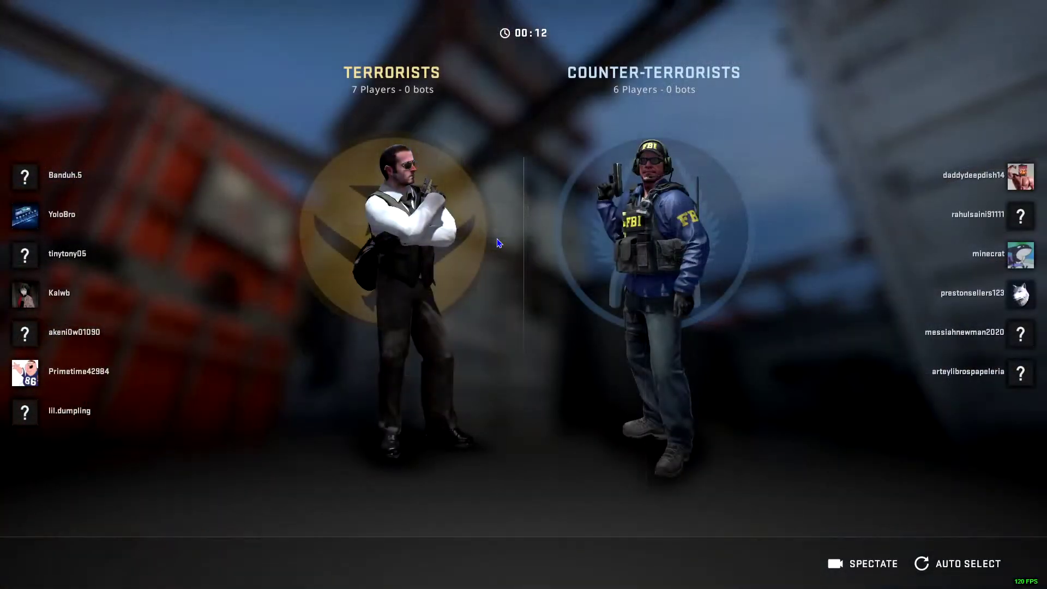
left_click(631, 251)
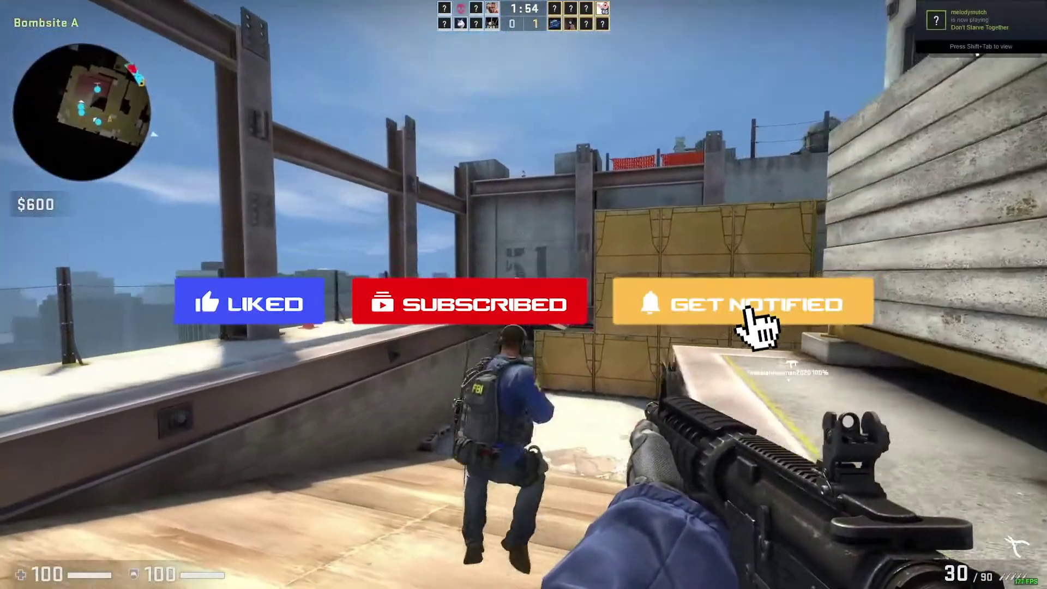
key("3")
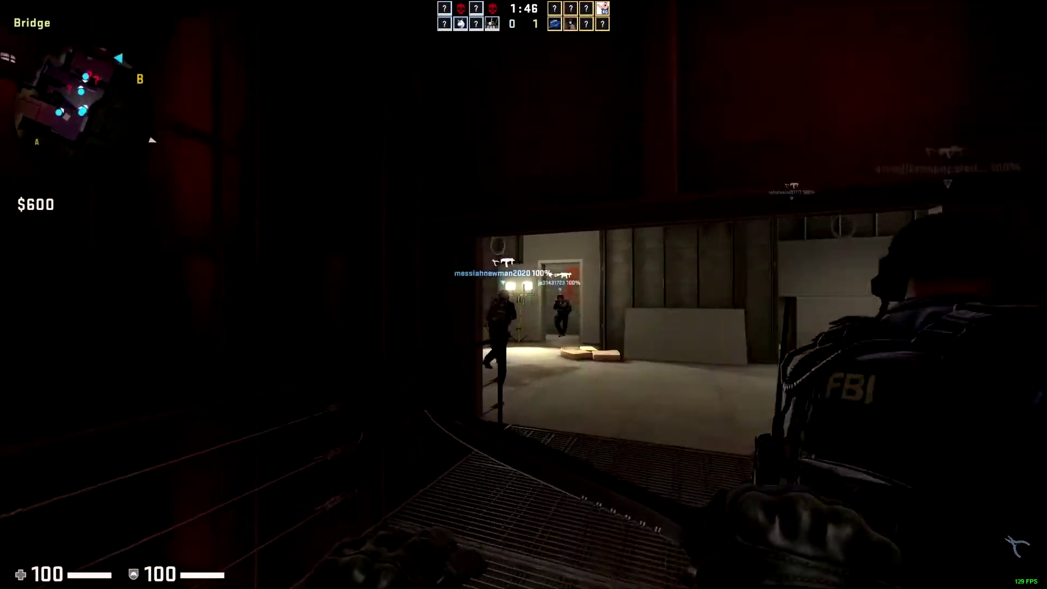
key("1")
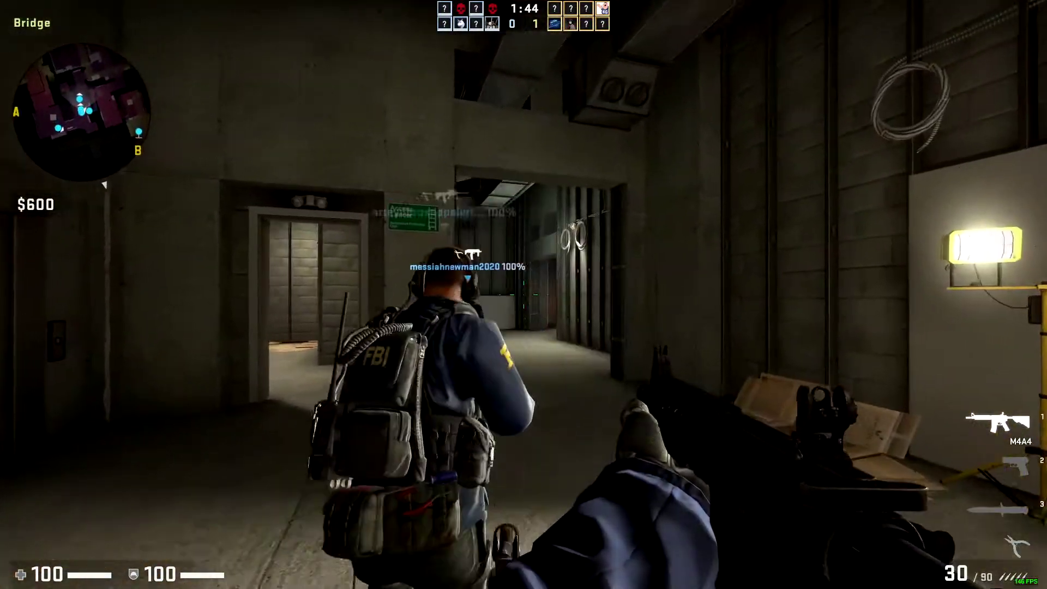
key("3")
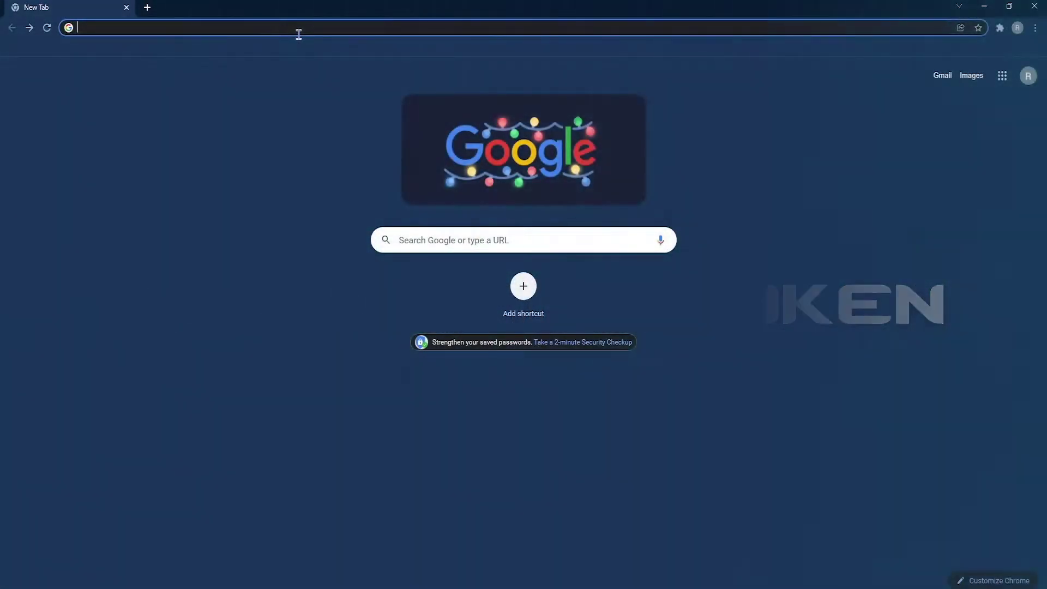
Open the Steam game server account management page at steamcommunity.com/dev/managegameservers
type("steamcomm")
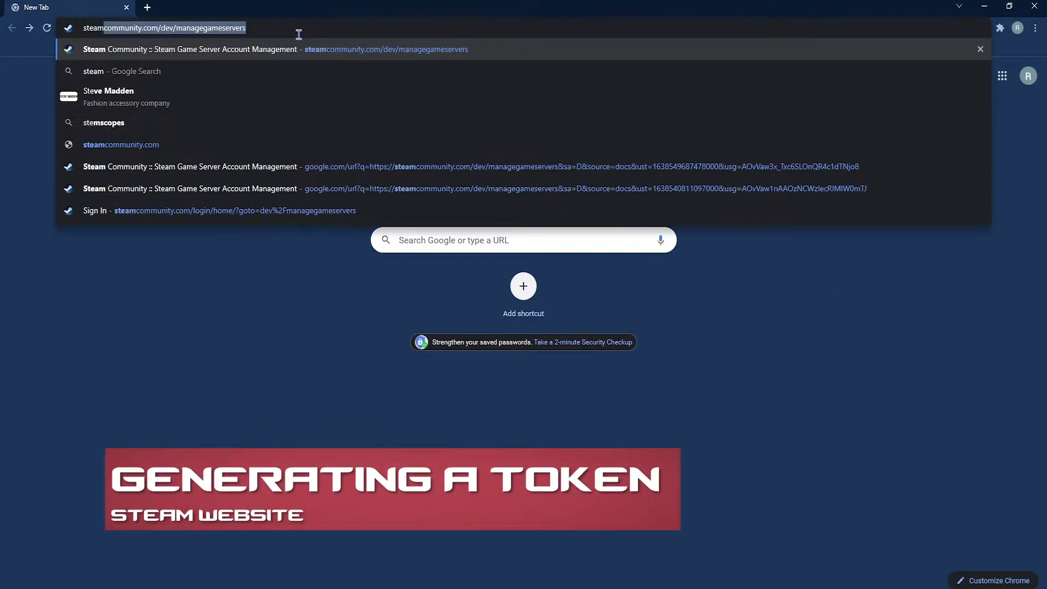
type("unity")
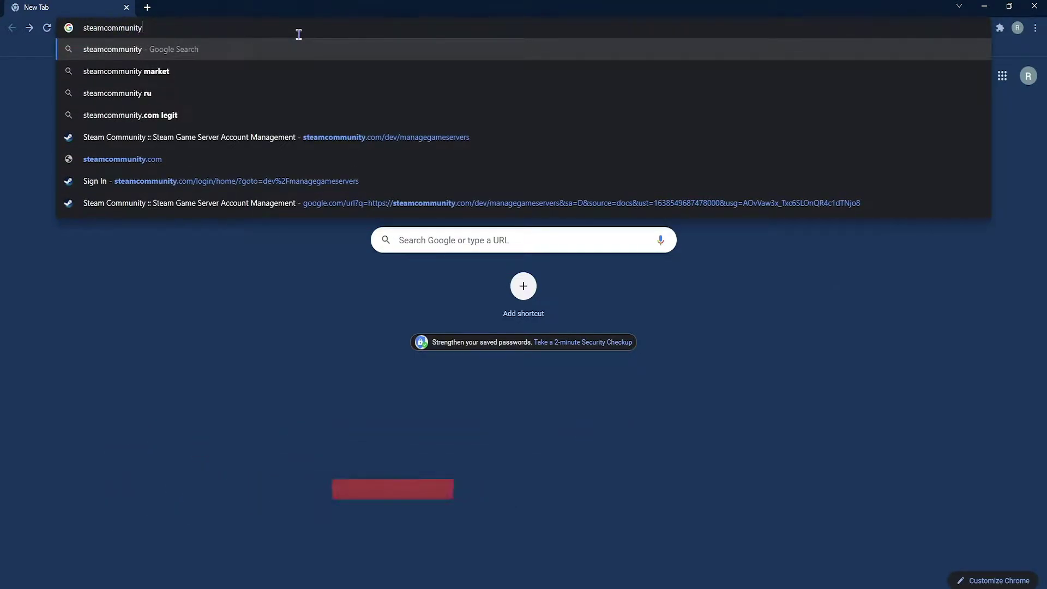
type(".com/dev")
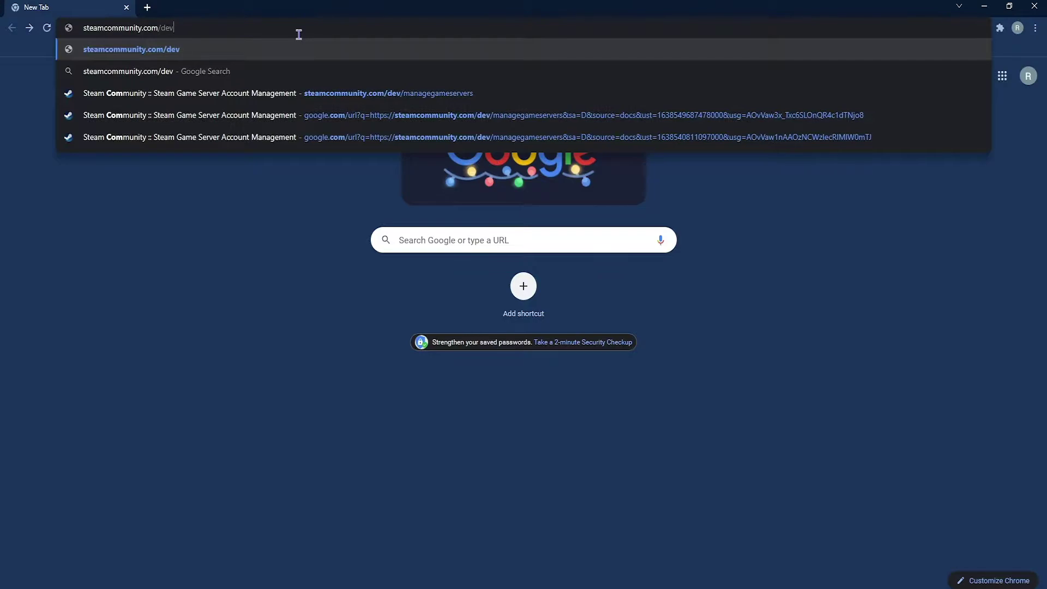
type("/managegameserves")
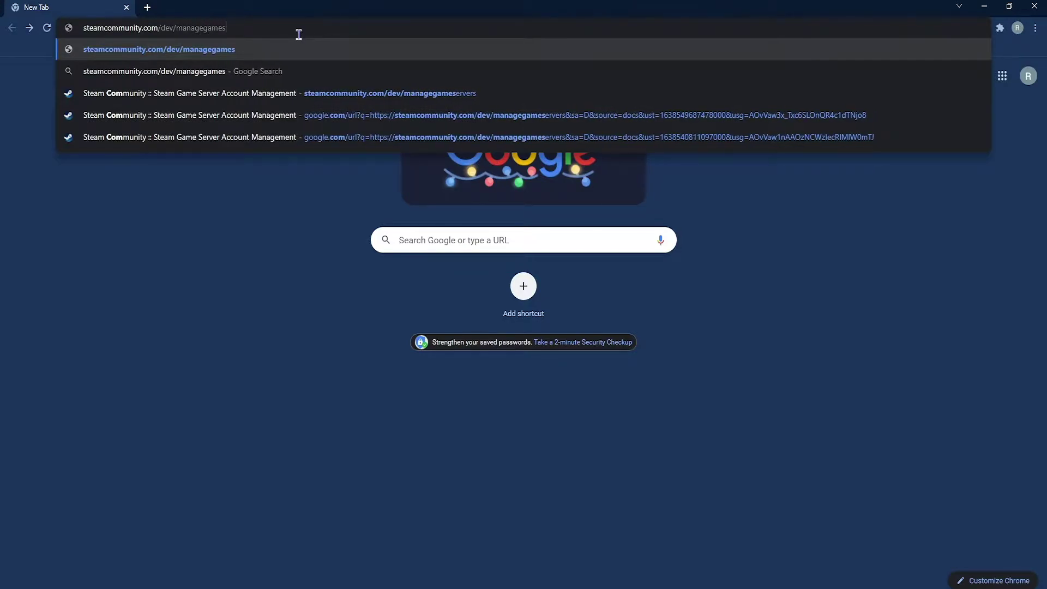
key("BackSpace")
key("BackSpace")
type("s")
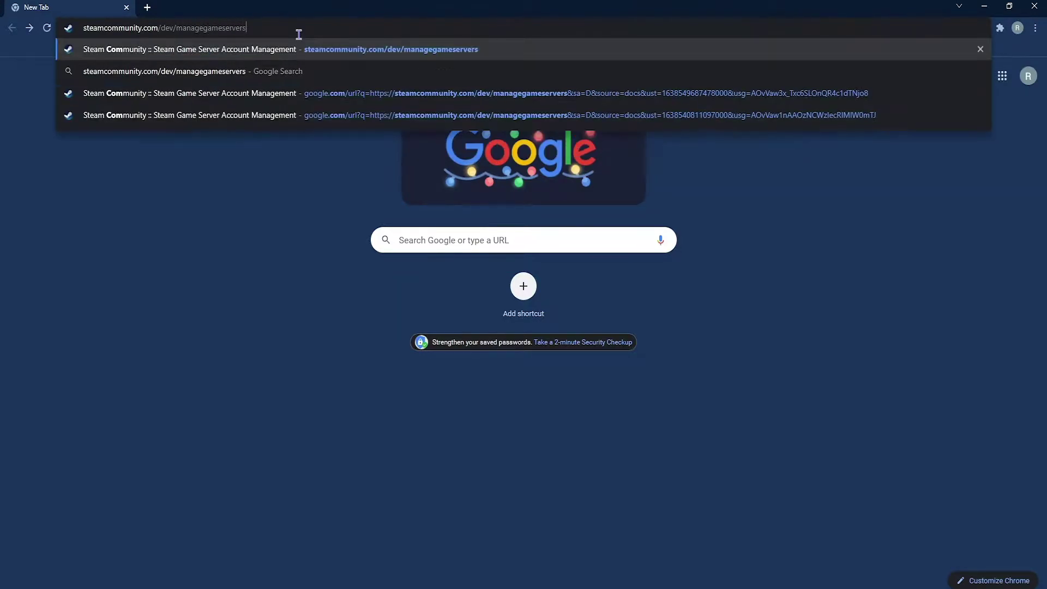
key("Return")
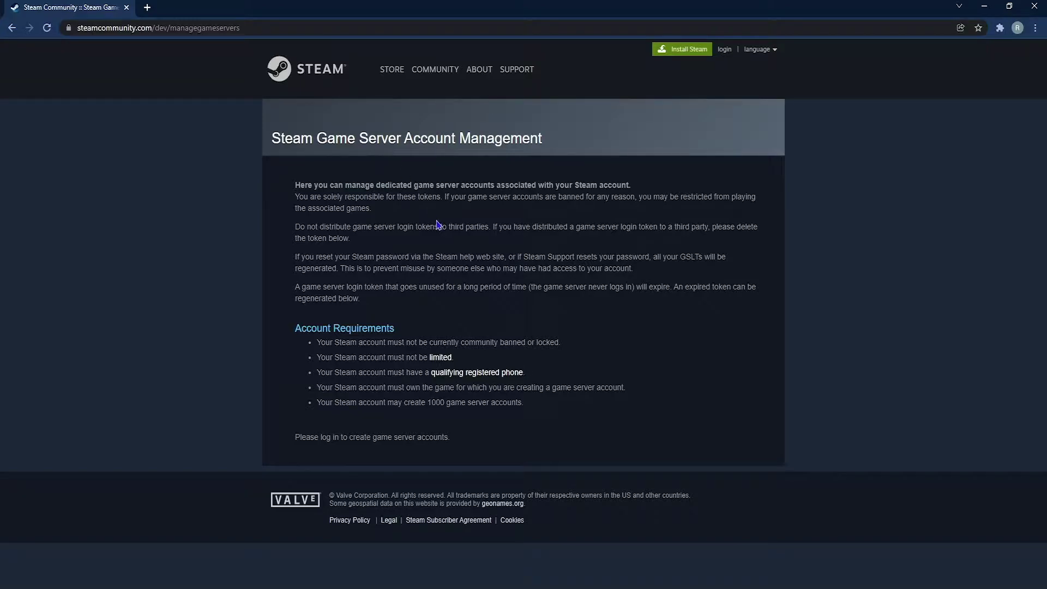
Sign in to Steam by entering the account name and the account password
left_click(727, 52)
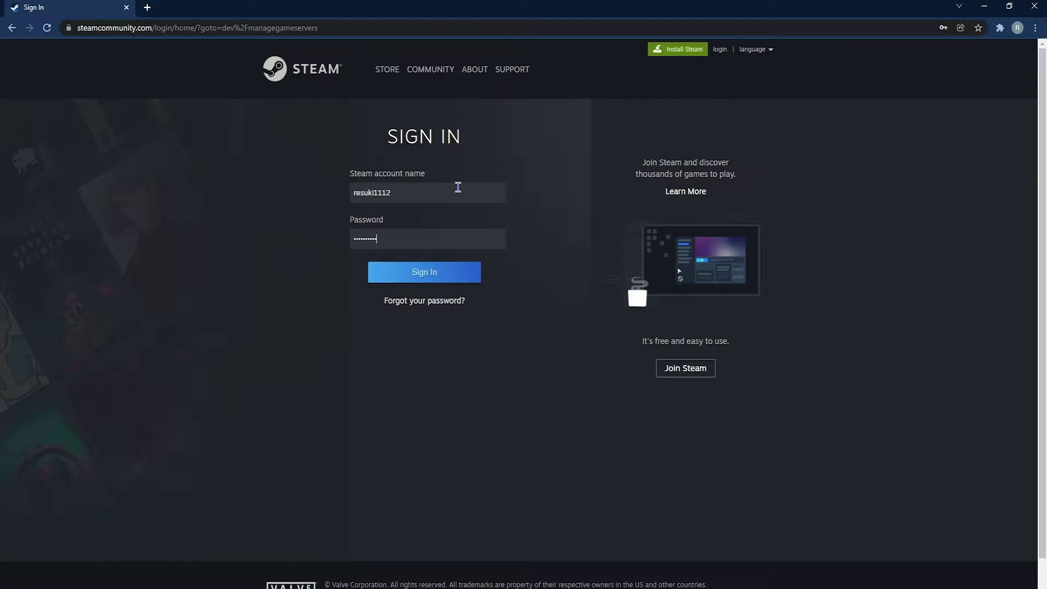
key("Return")
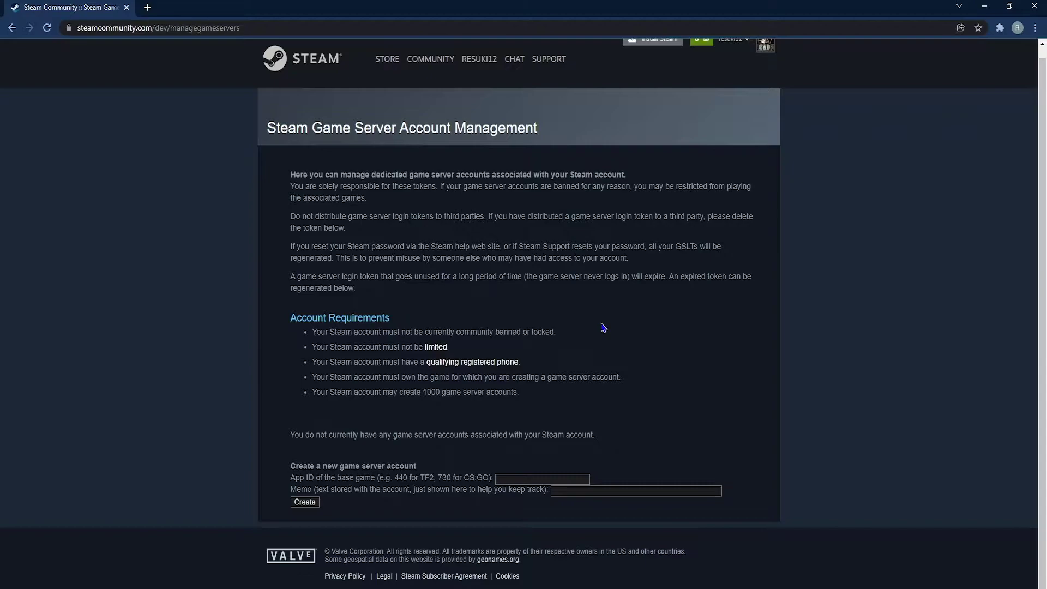
Create a new game server account with App ID 730 and the memo CS:GO
scroll(740, 166, "up", 1)
scroll(533, 404, "down", 1)
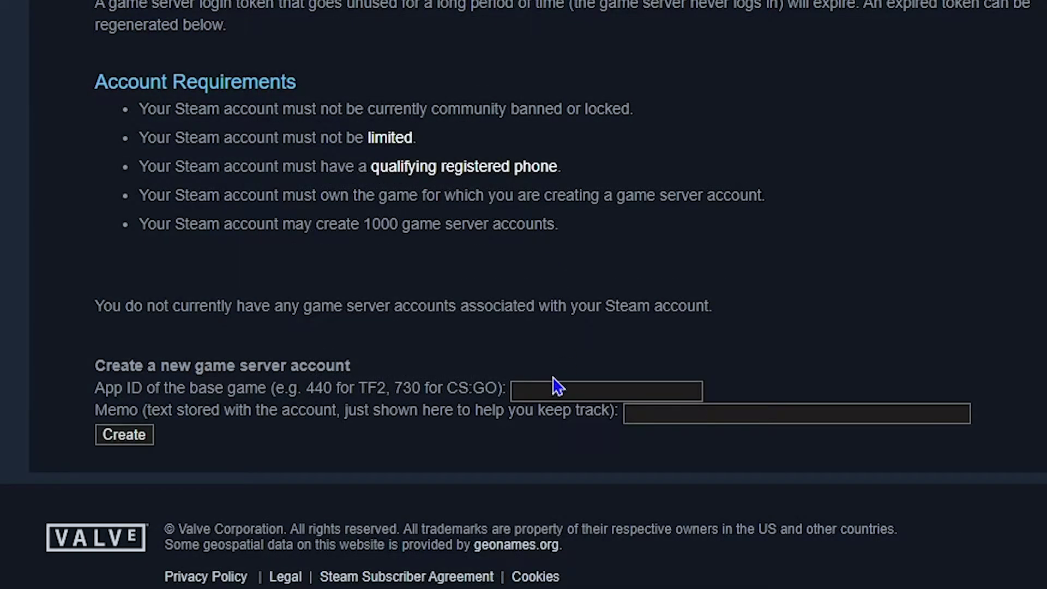
left_click(562, 388)
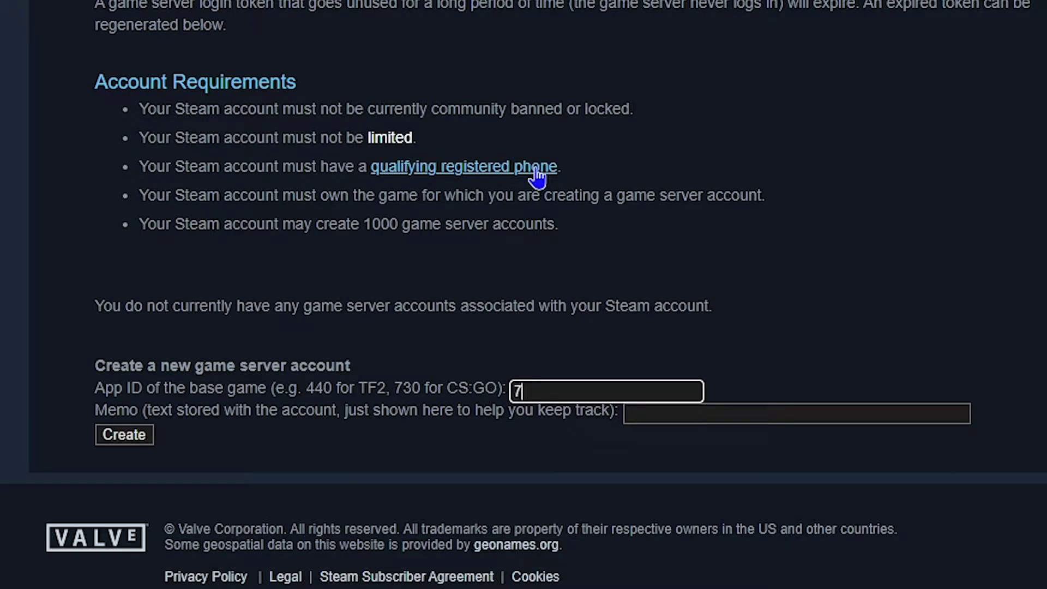
left_click(672, 413)
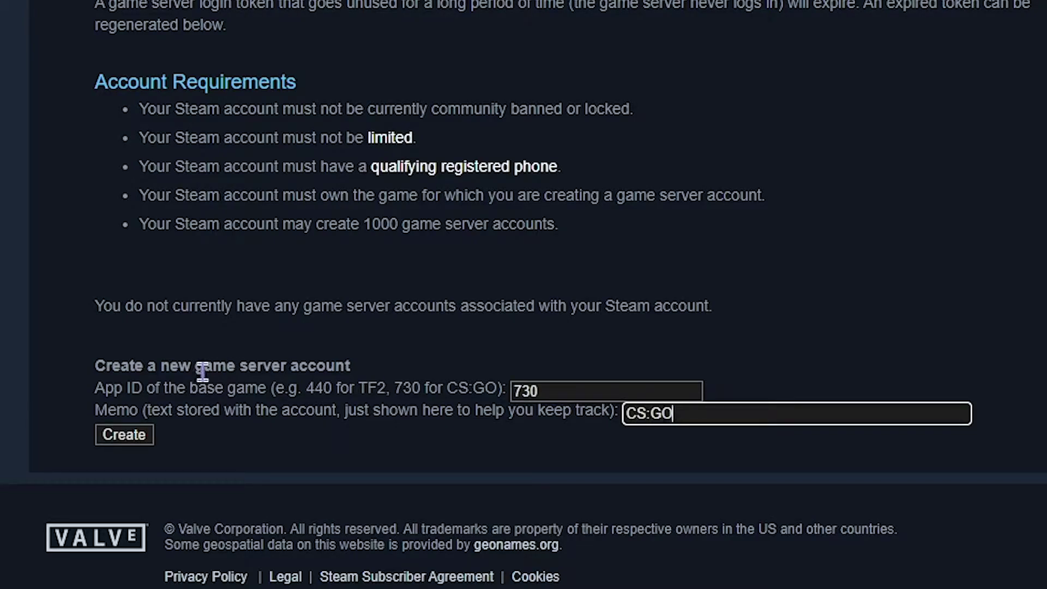
left_click(123, 437)
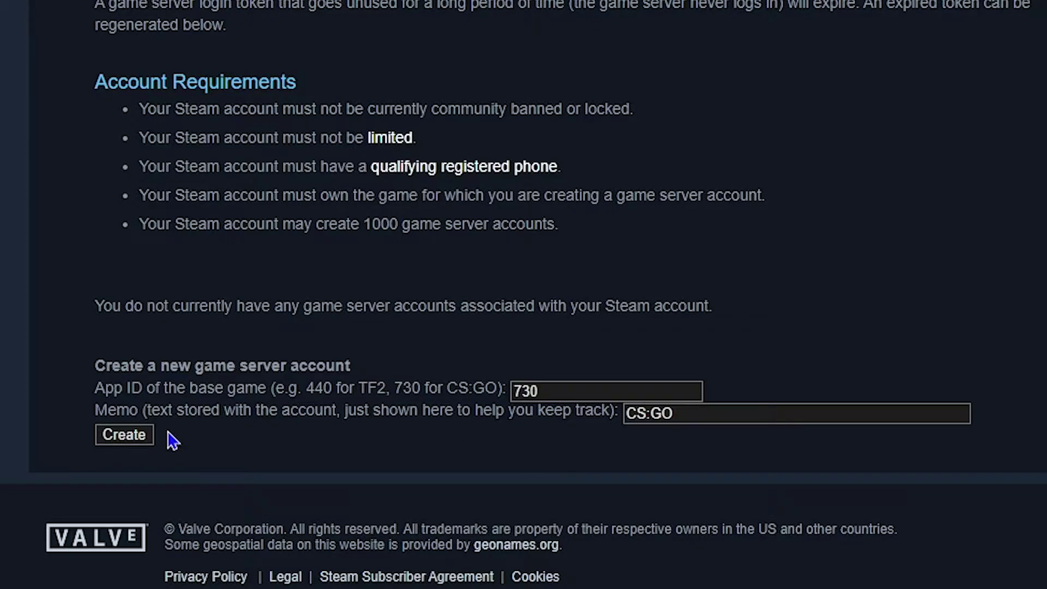
left_click(123, 436)
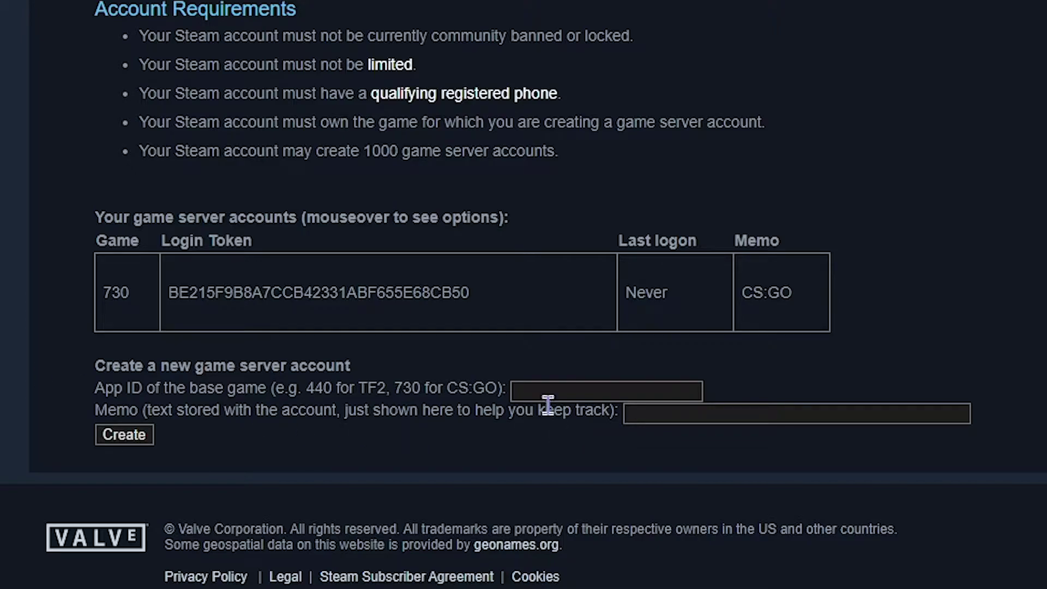
Copy the new game server account's login token and paste it as the Steam Account Token in the Apex Hosting server's Customizations
left_click_drag(480, 309, 176, 312)
key("ctrl+c")
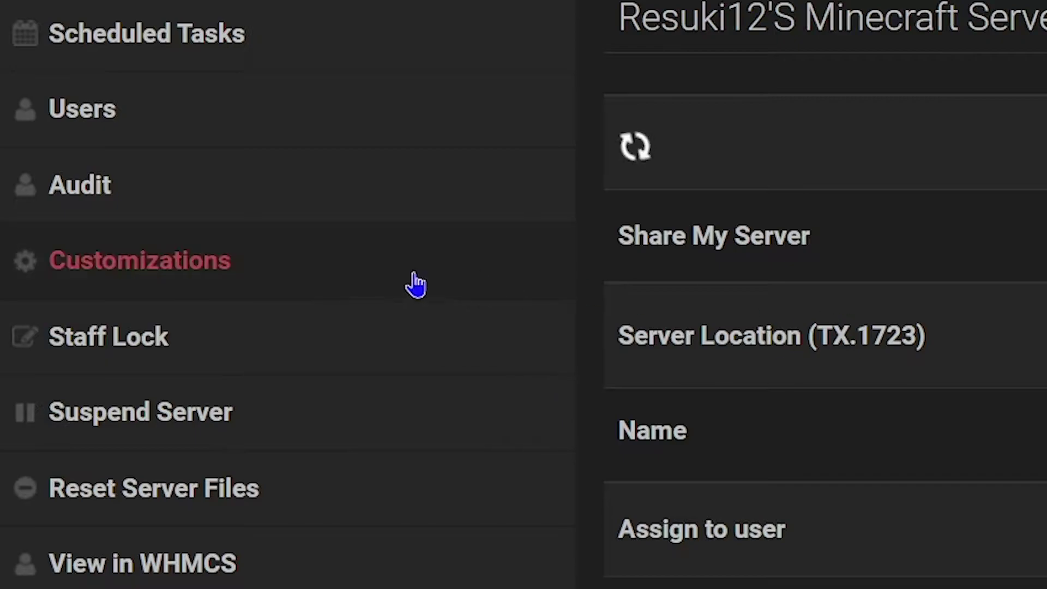
left_click(215, 280)
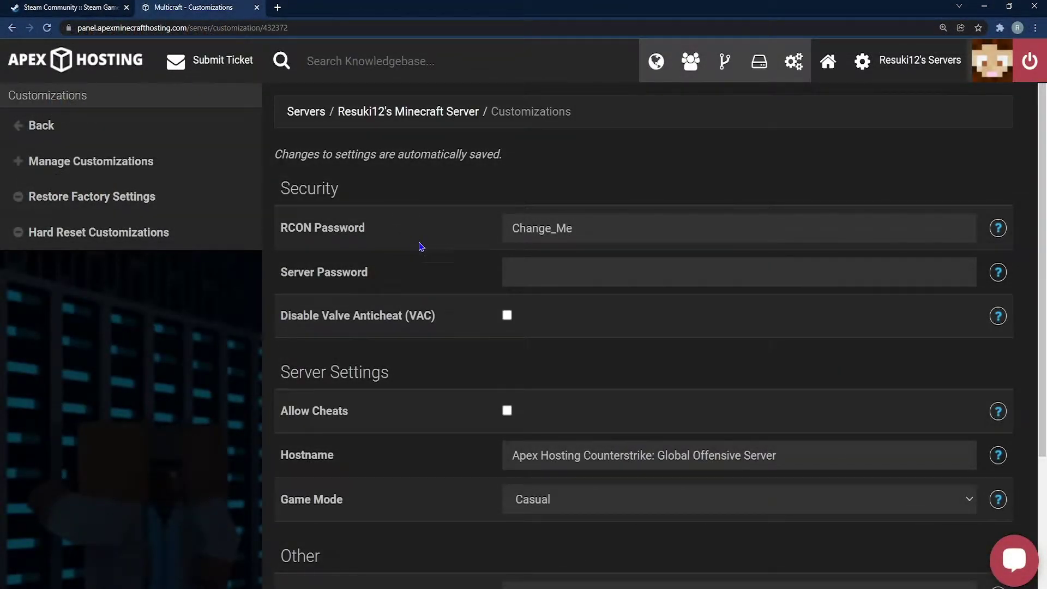
scroll(422, 247, "down", 3)
left_click_drag(416, 512, 276, 415)
left_click(417, 512)
left_click(552, 503)
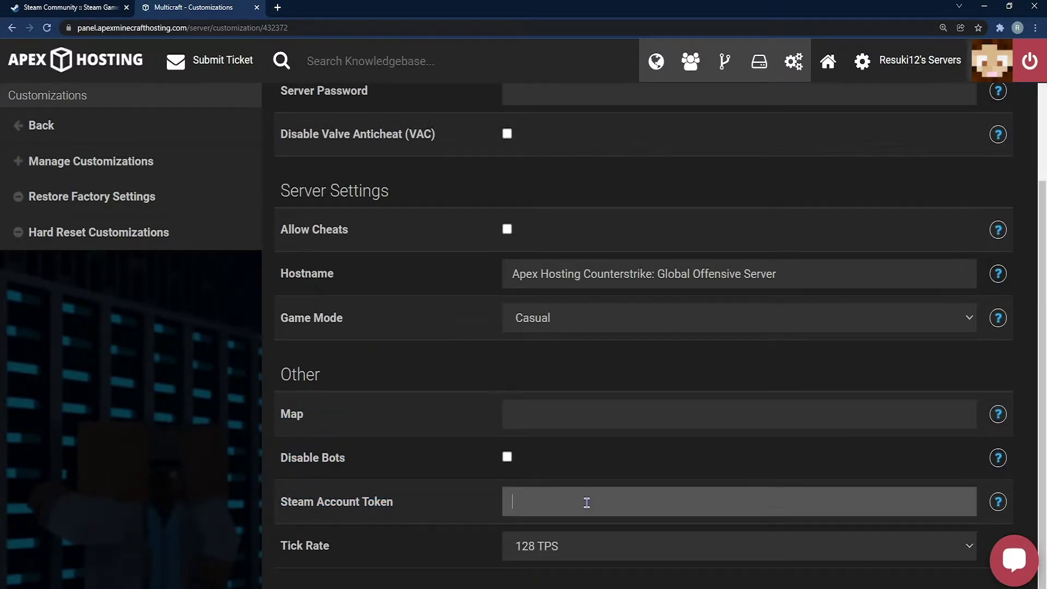
key("ctrl+v")
scroll(415, 462, "up", 3)
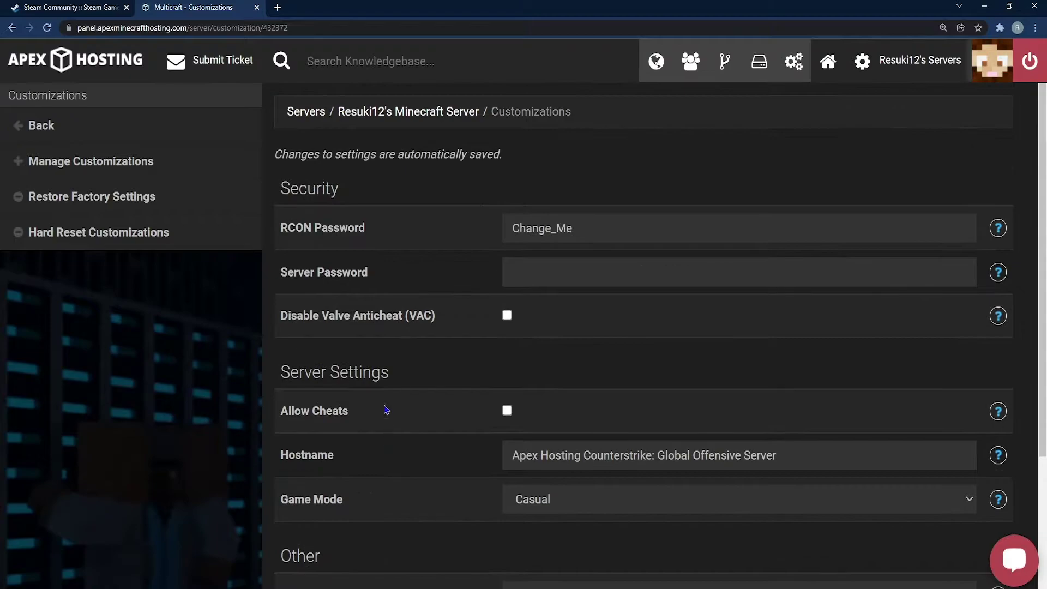
left_click_drag(506, 157, 274, 156)
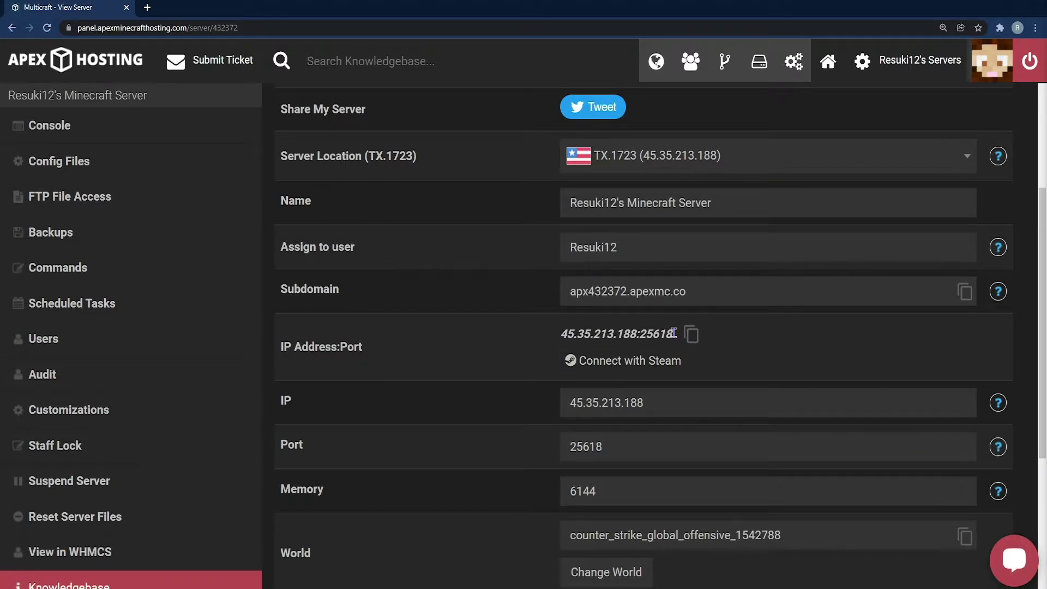
Copy the server's IP address and port from the Apex Hosting server page, and minimize the browser
left_click_drag(674, 333, 562, 334)
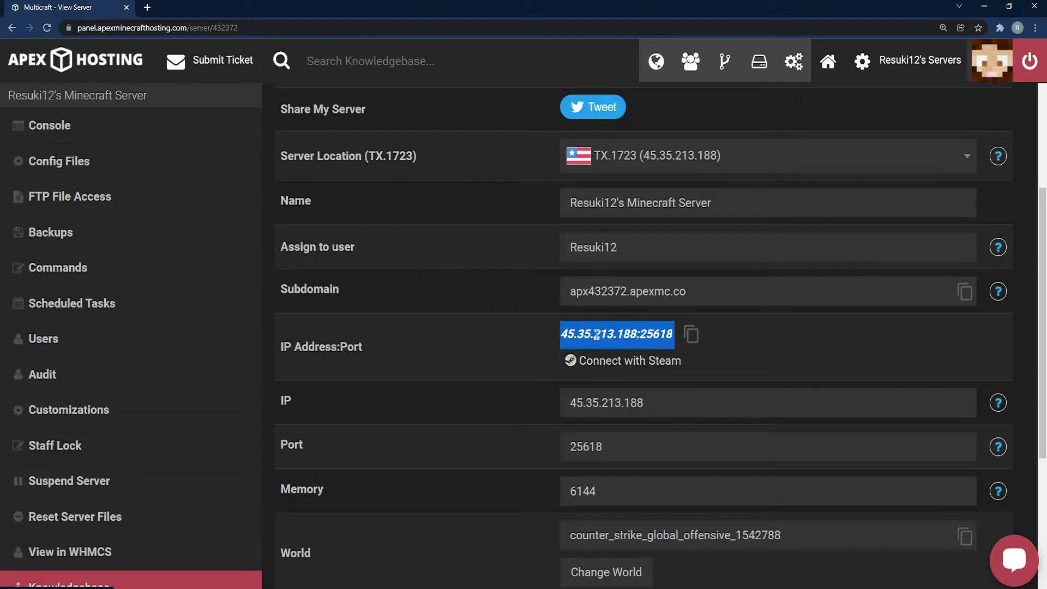
left_click(691, 336)
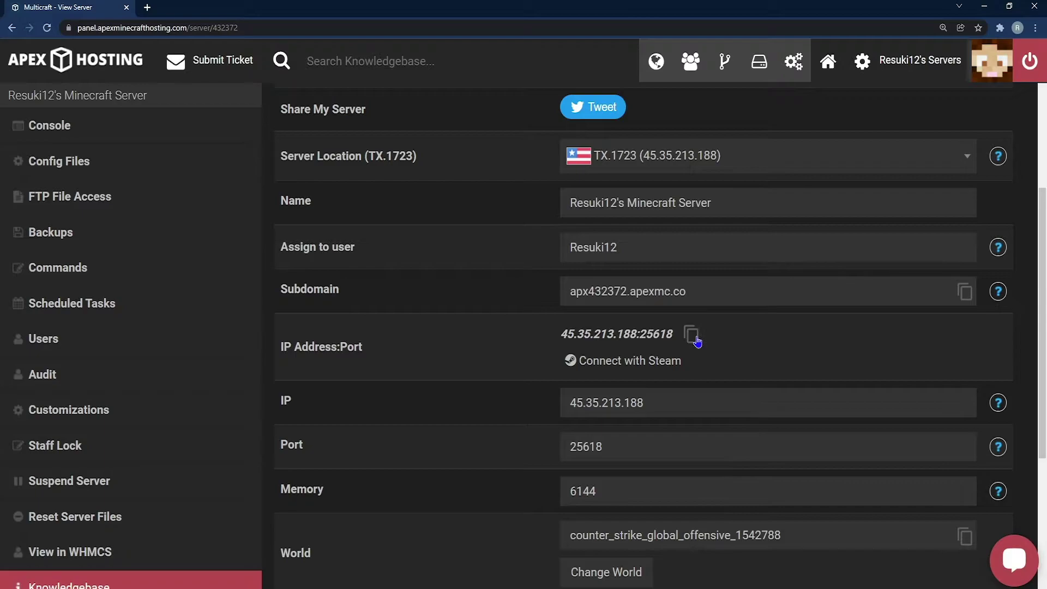
left_click(697, 341)
left_click(975, 8)
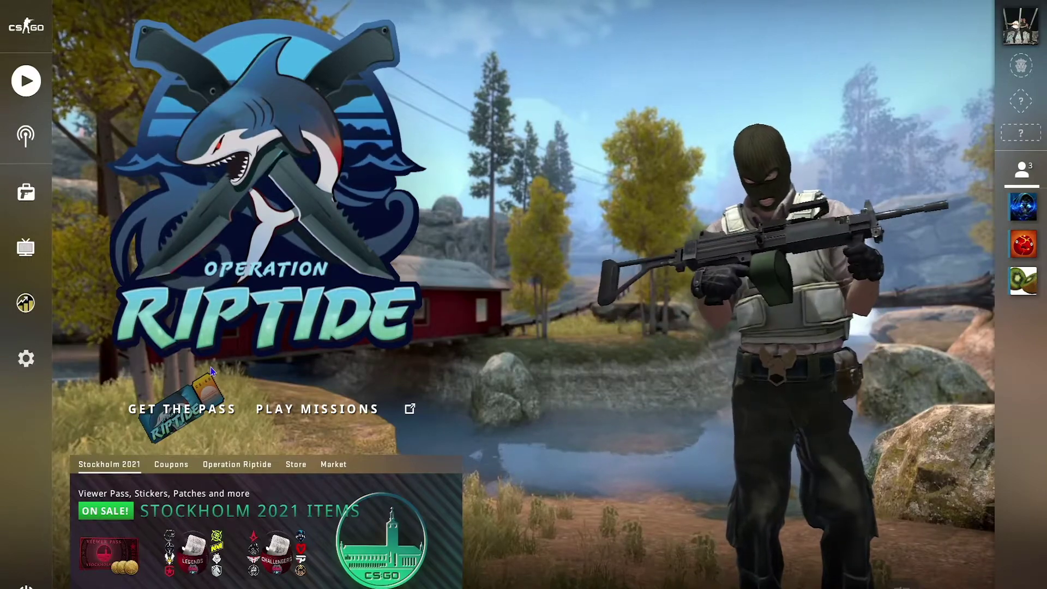
Switch to CS:GO and set Enable Developer Console (~) to Yes in the game settings
left_click(18, 366)
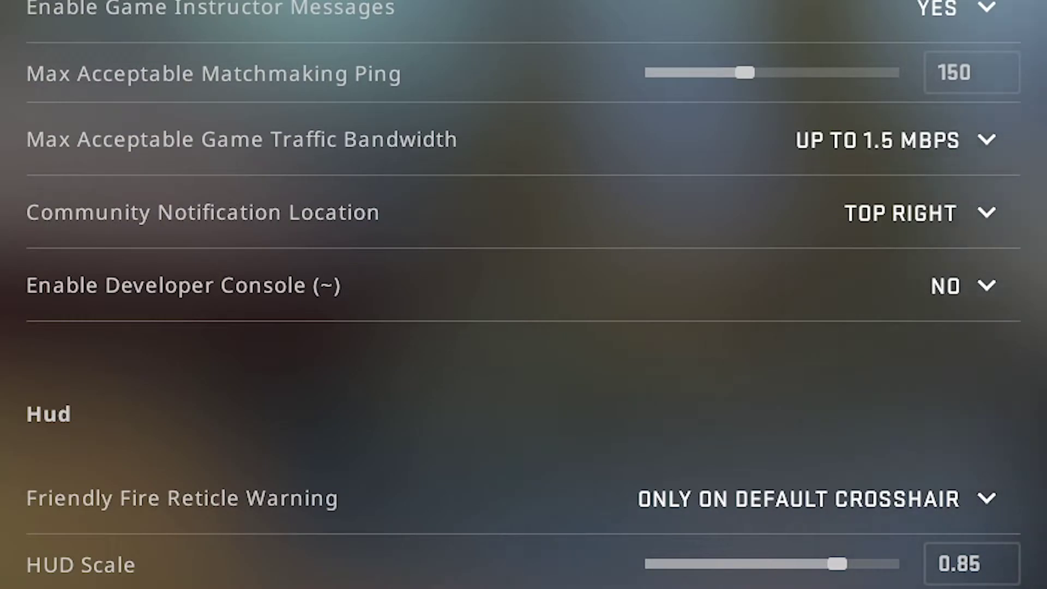
mouse_move(467, 90)
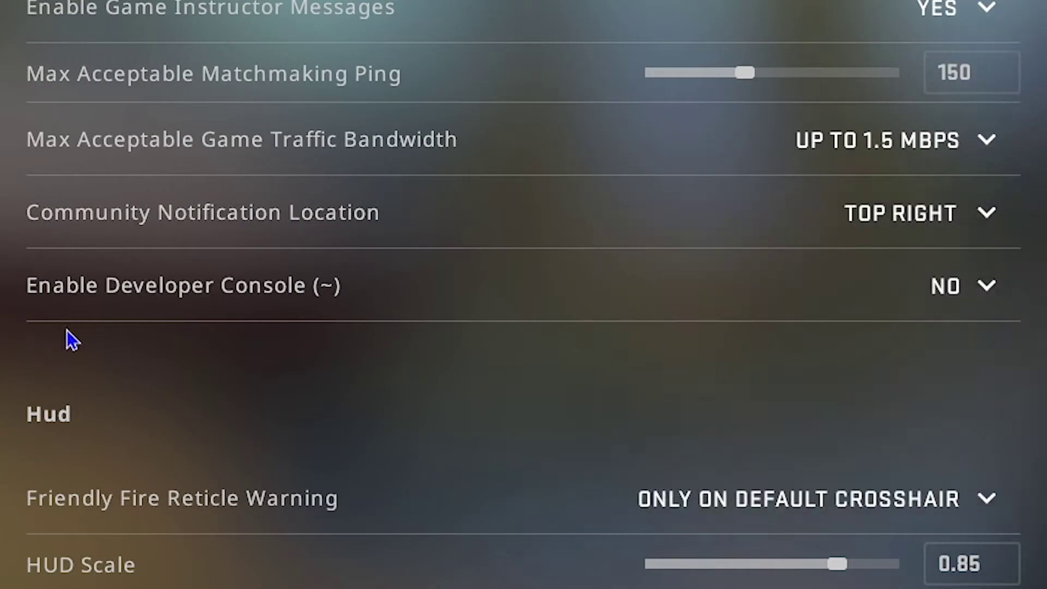
left_click(992, 303)
left_click(975, 376)
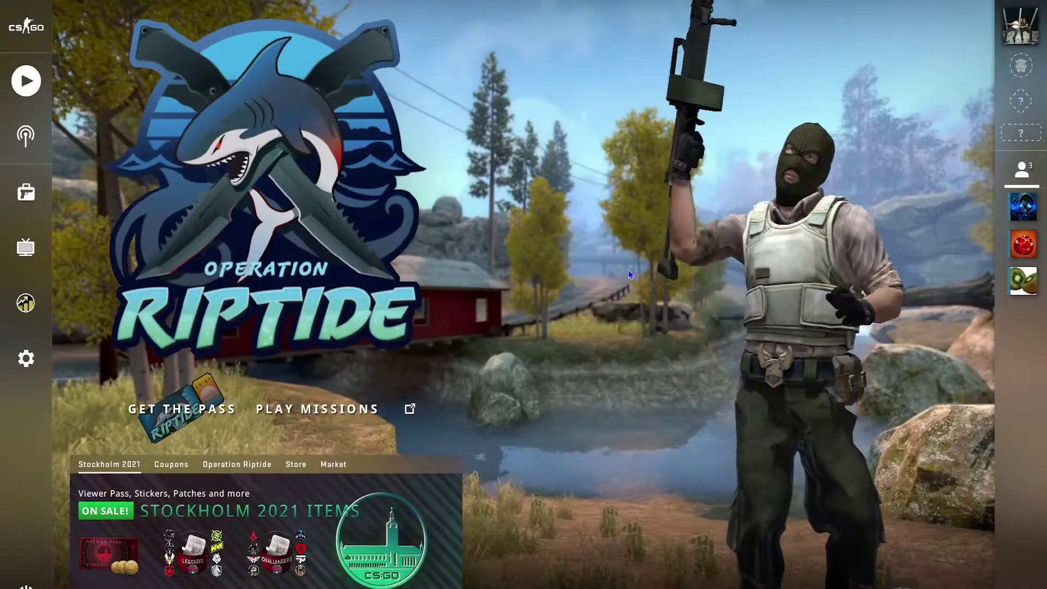
Open the developer console and join the server with the command connect 45.35.213.188:25618
key("grave")
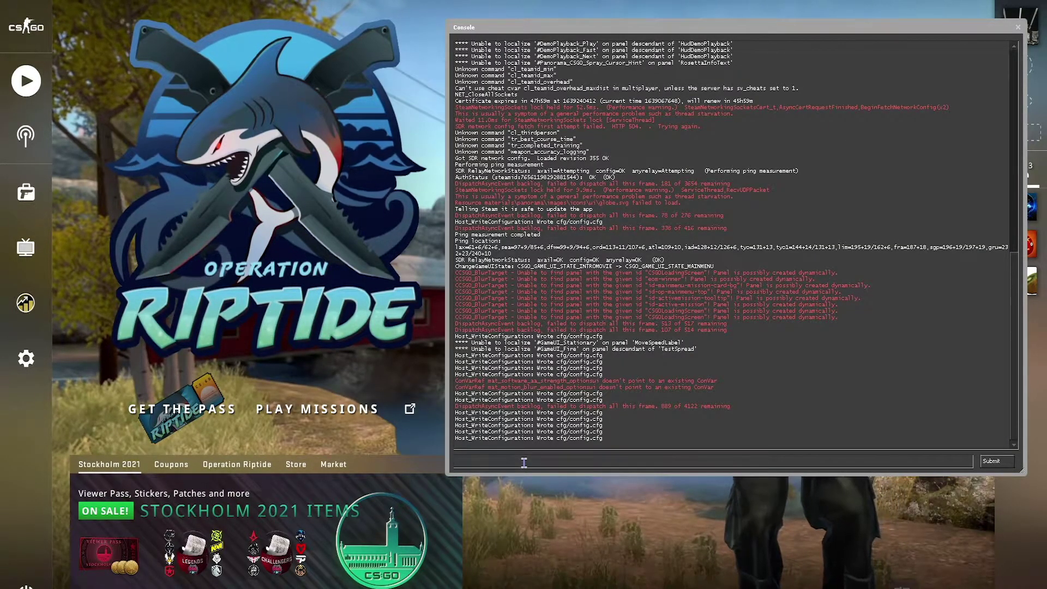
type("connect")
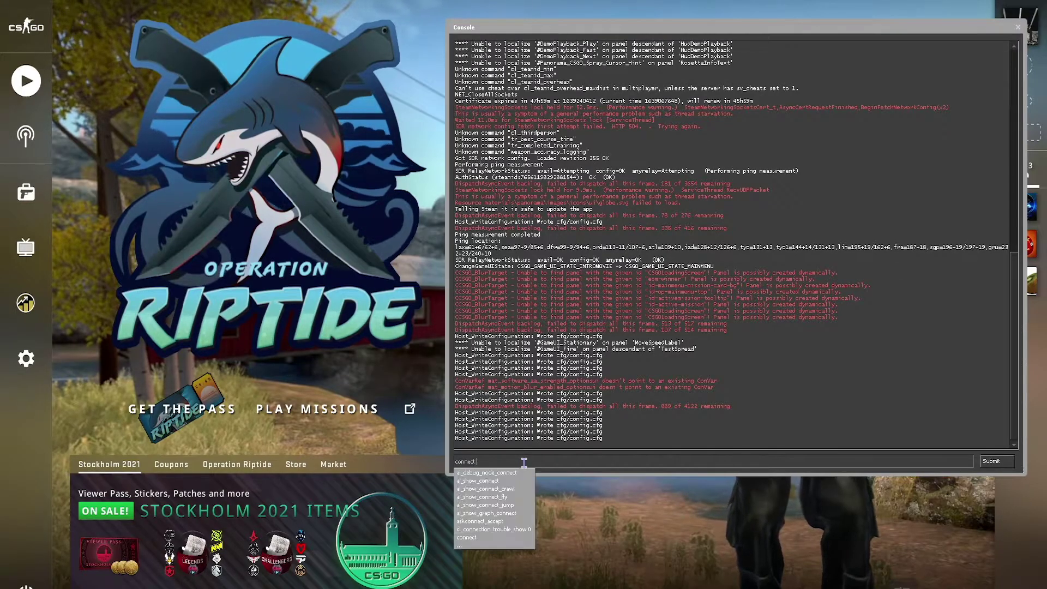
key("ctrl+v")
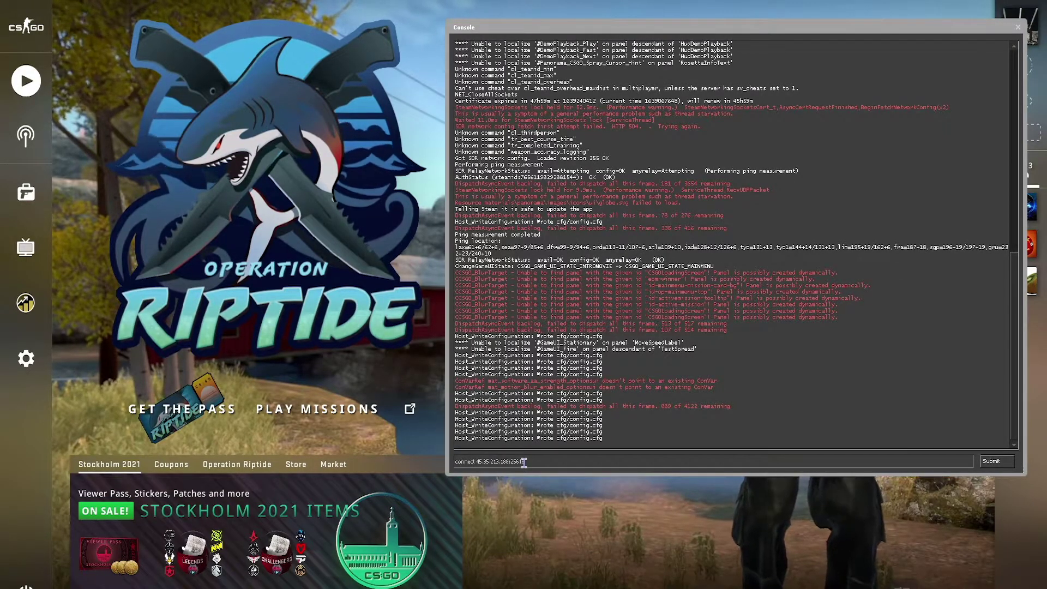
key("Return")
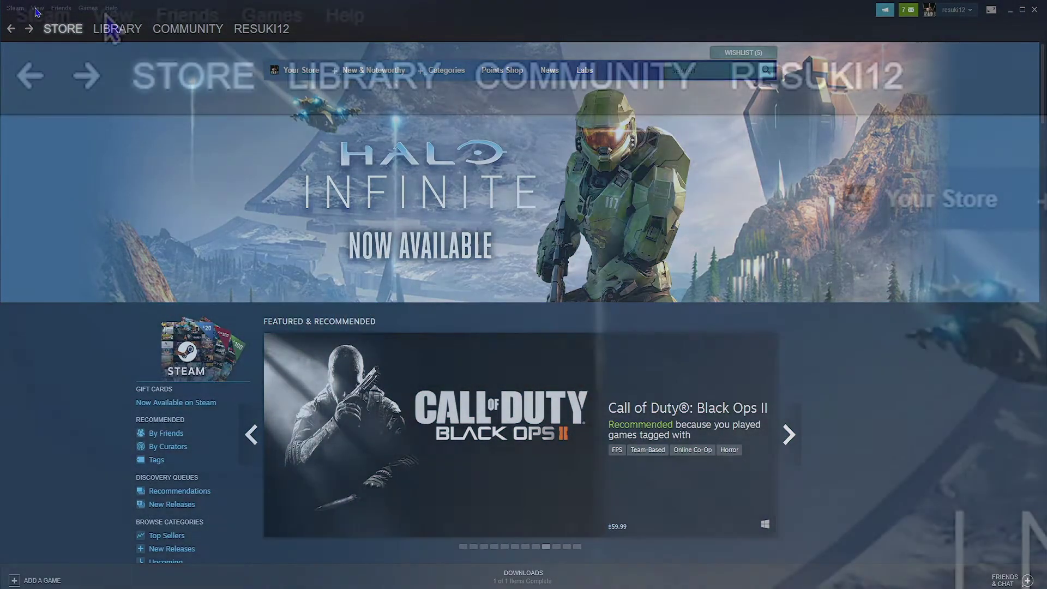
Switch to the Steam client and open its server browser on the list of favorite servers
left_click(36, 8)
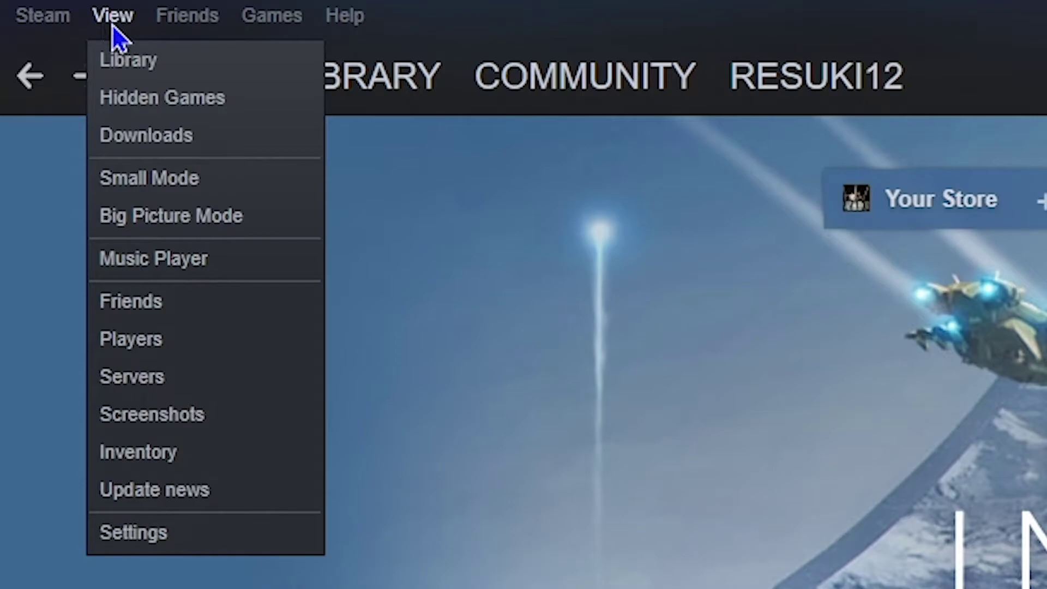
left_click(124, 376)
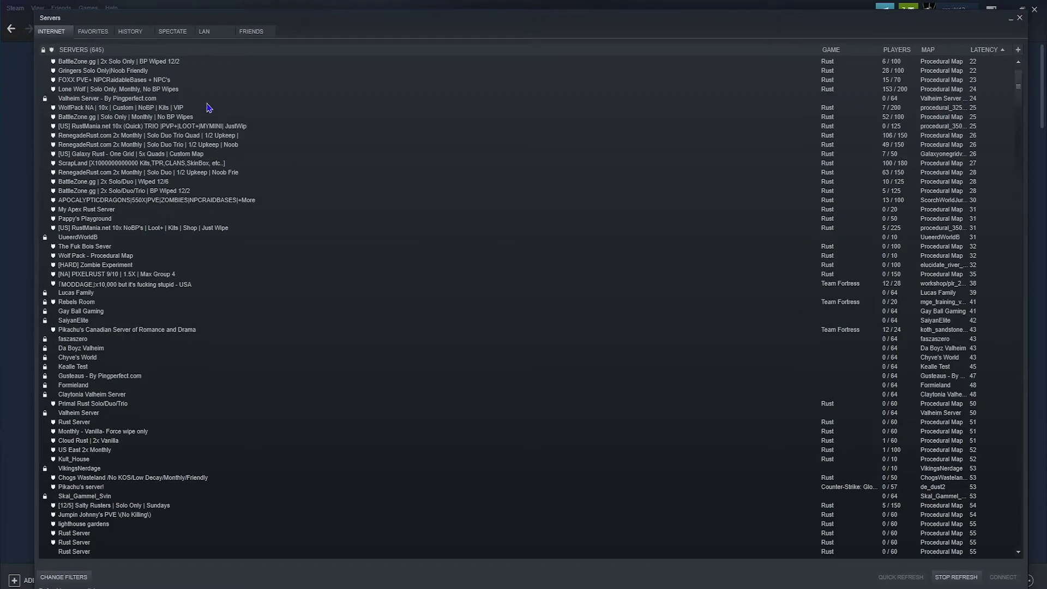
left_click(96, 32)
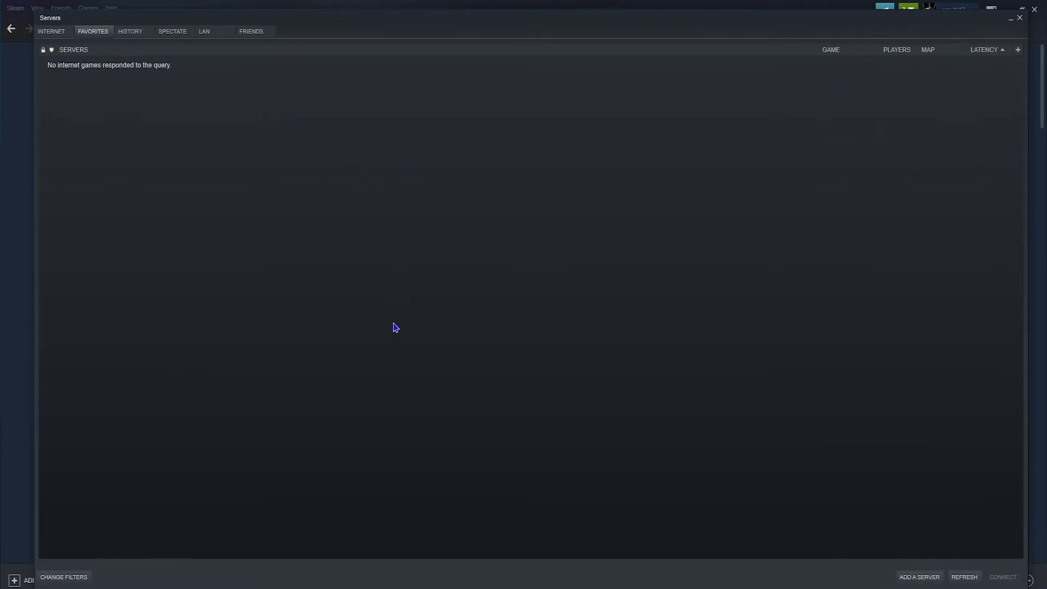
Start adding a server to Steam's favorites and paste the copied server IP address and port as its address
left_click(920, 578)
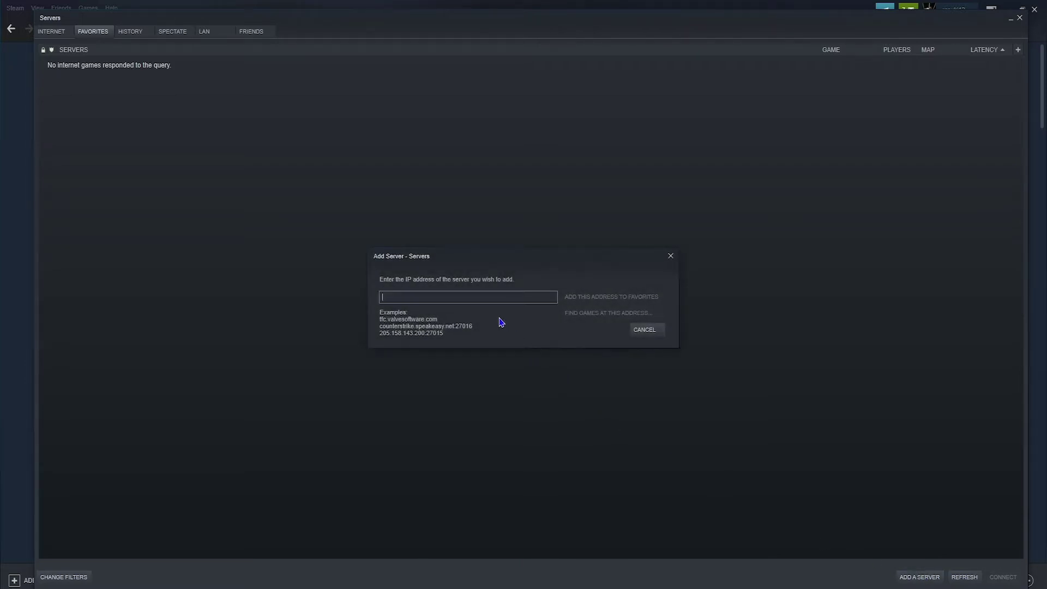
key("ctrl+v")
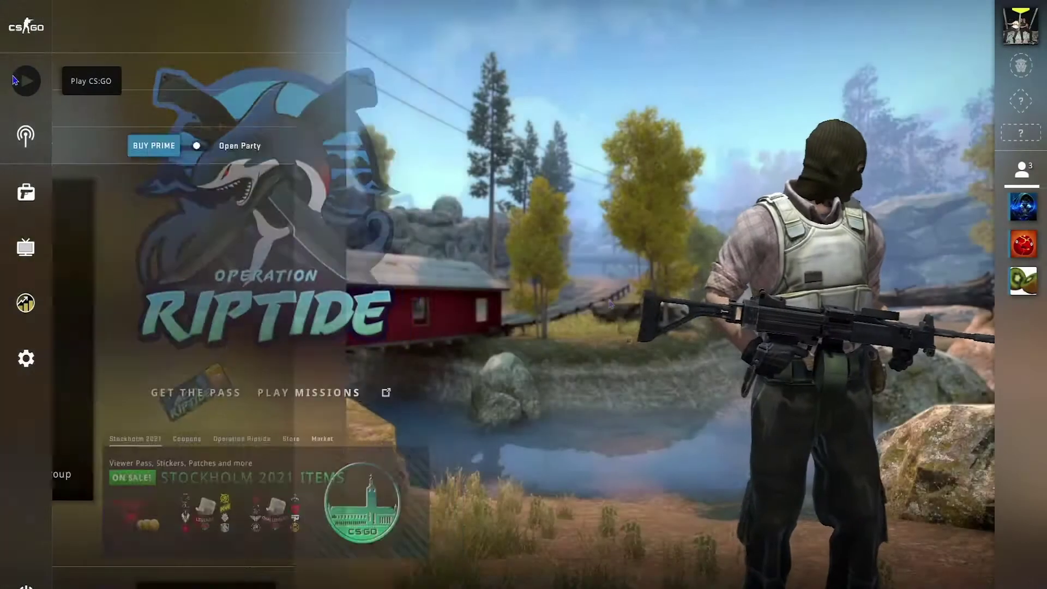
Switch to CS:GO, open the Community Server Browser from the play modes, and accept the community servers notice
left_click(27, 81)
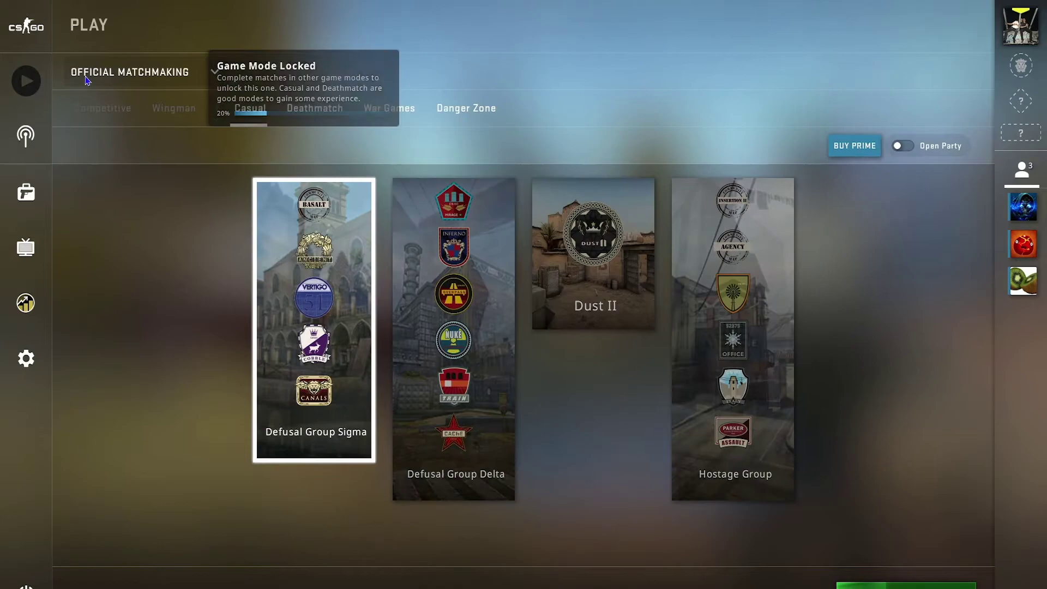
left_click(214, 76)
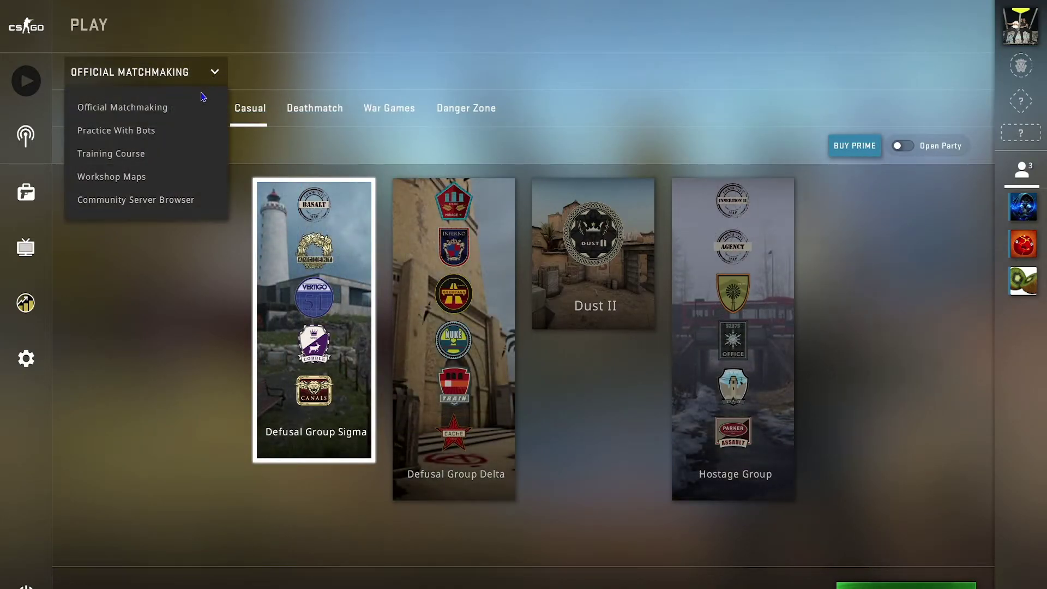
left_click(139, 209)
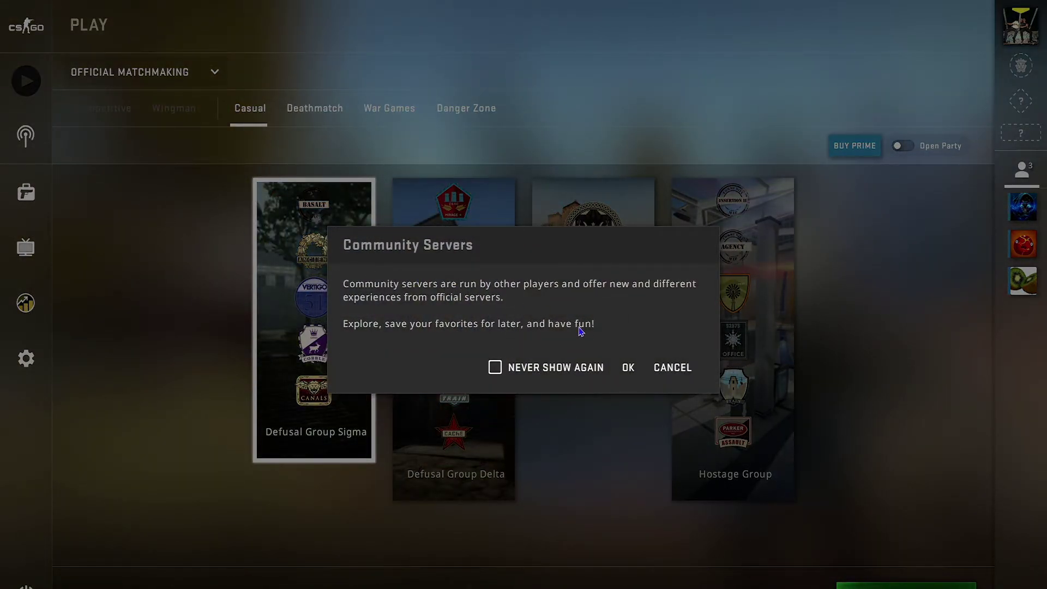
left_click(628, 367)
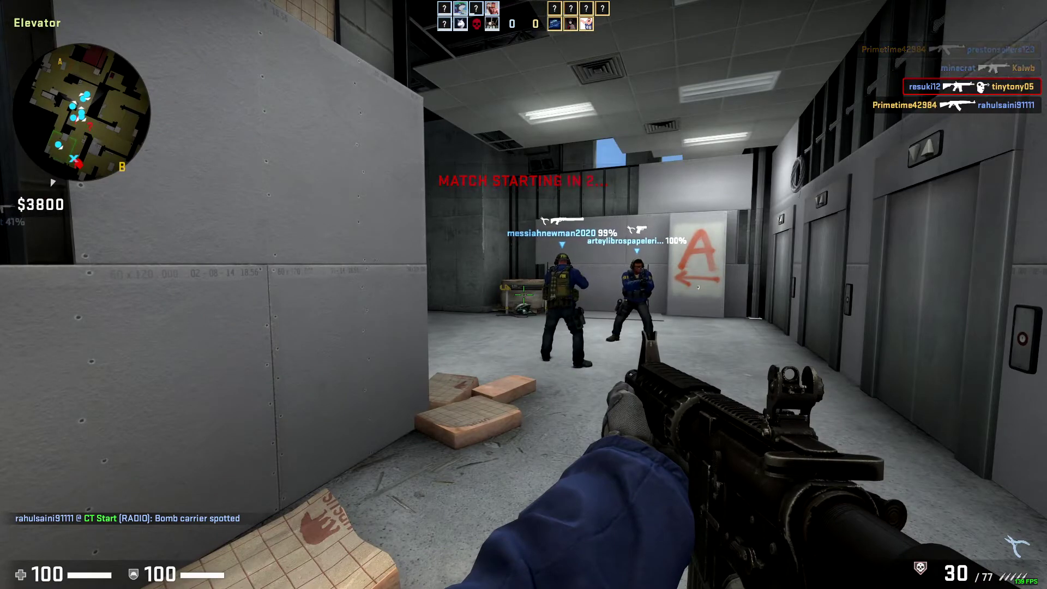
key("Tab")
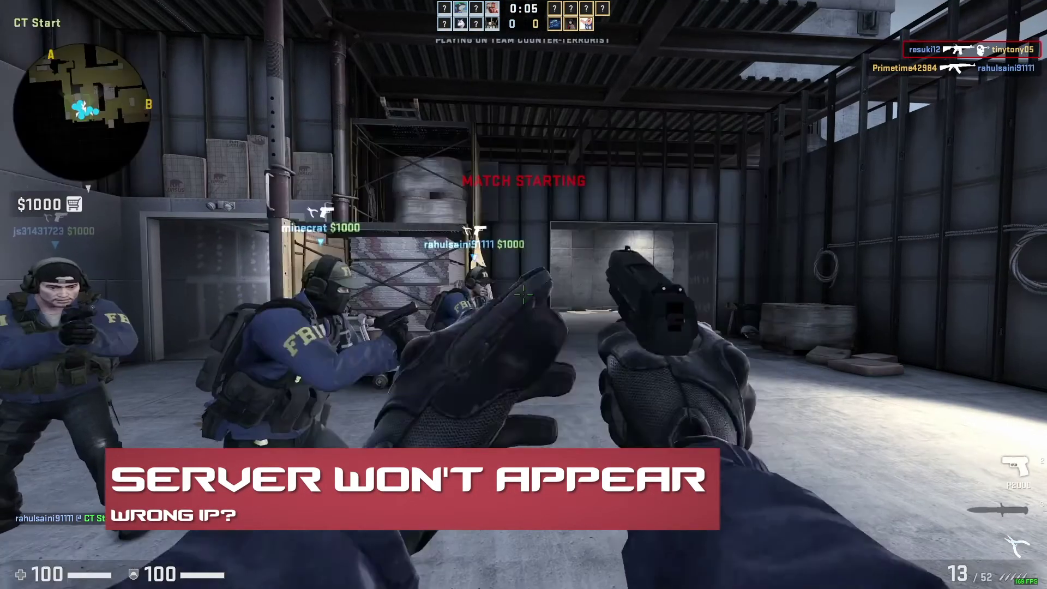
key("b")
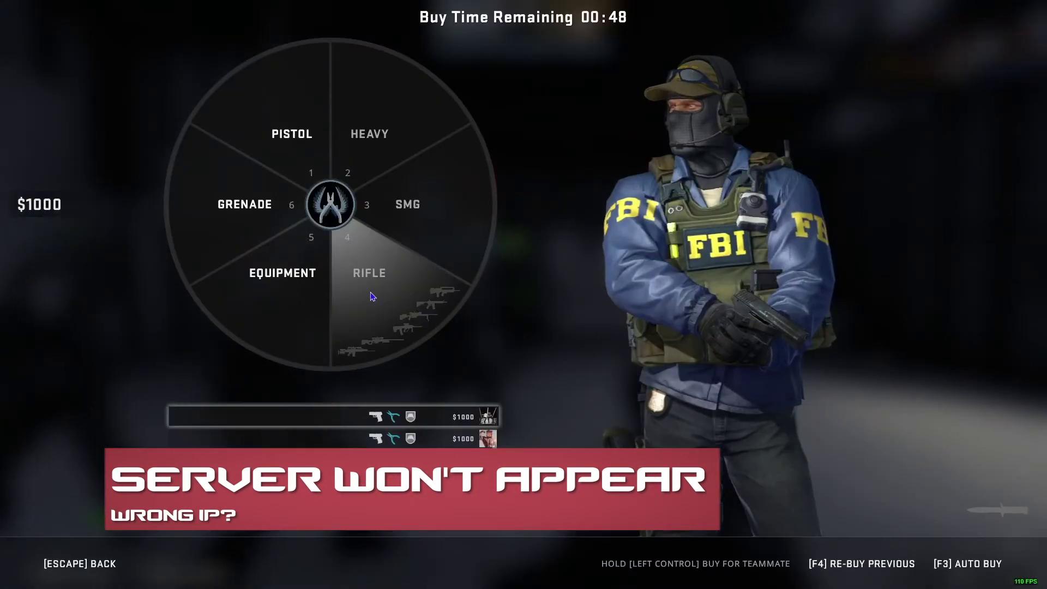
left_click(376, 311)
key("Escape")
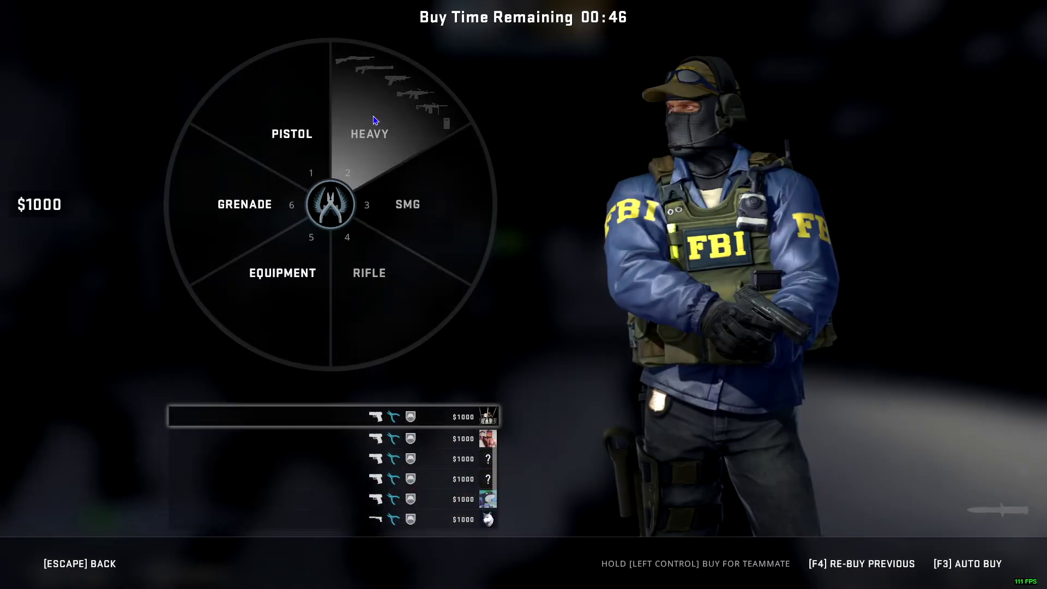
key("Escape")
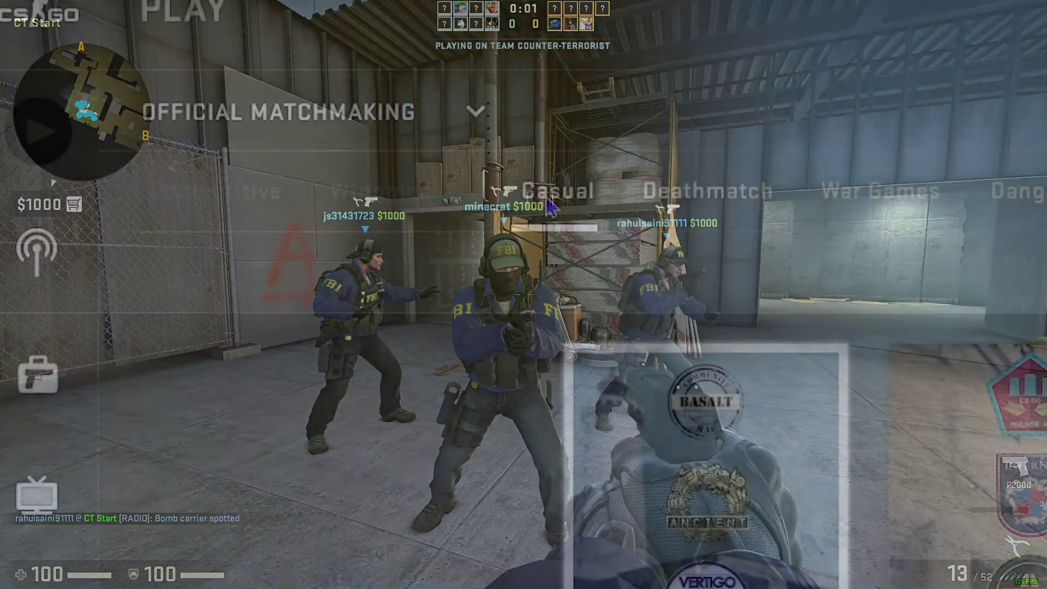
left_click(474, 128)
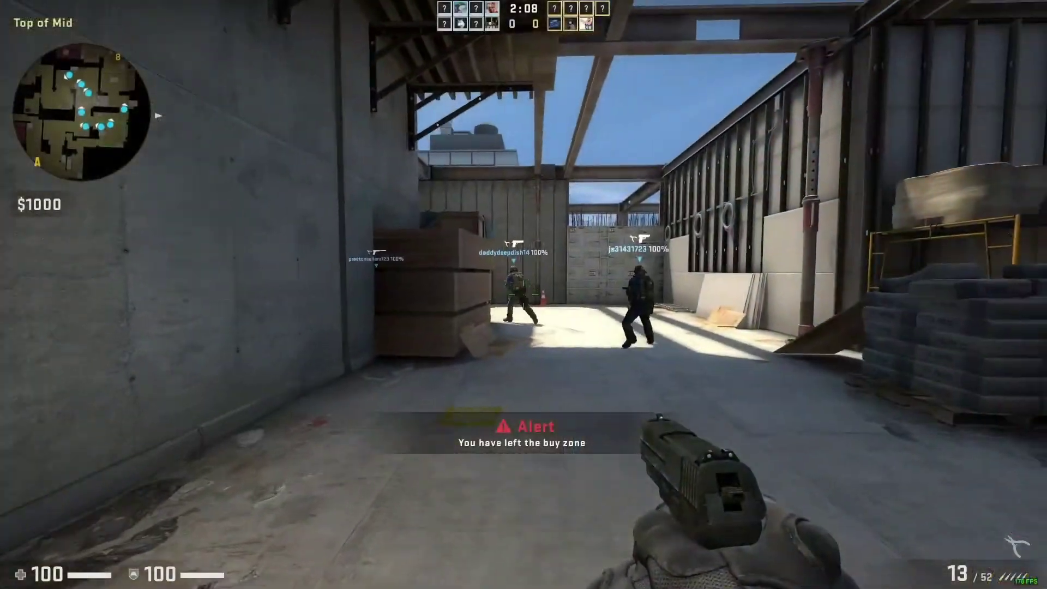
key("w")
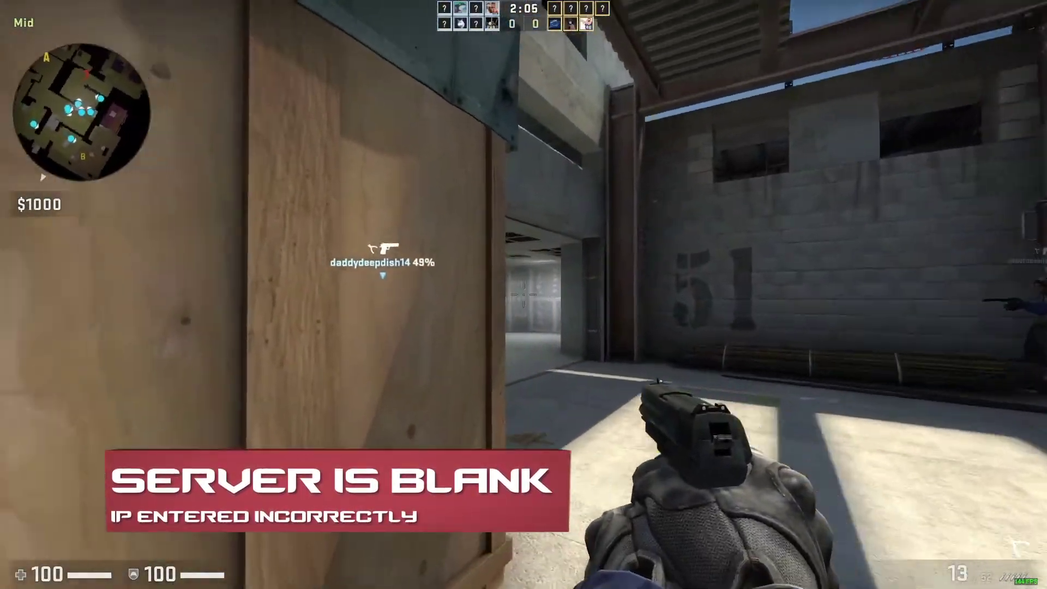
Open the developer console and enter the connect command for joining the server
key("grave")
type("connect")
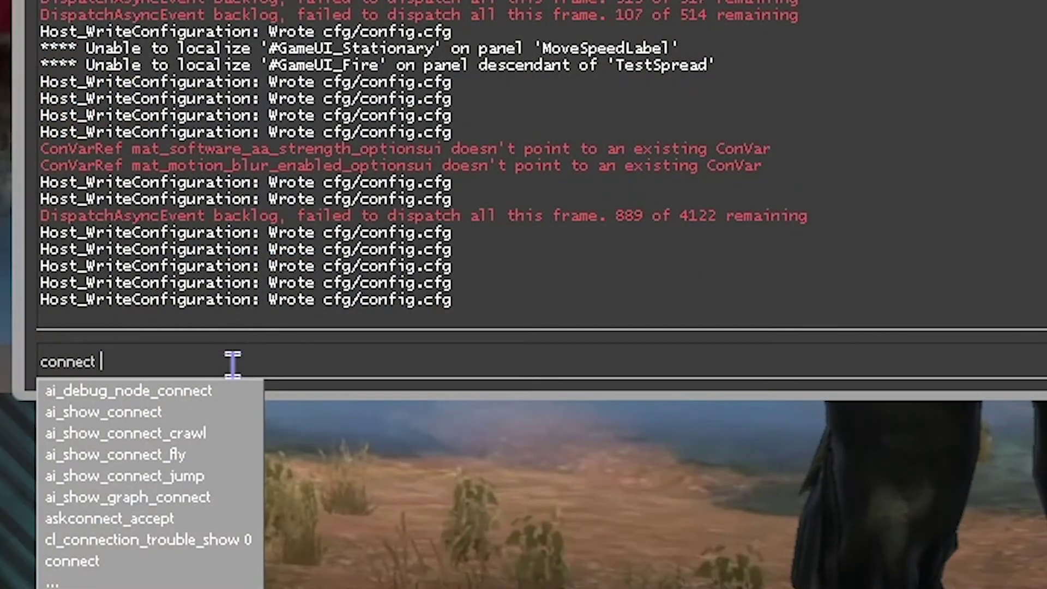